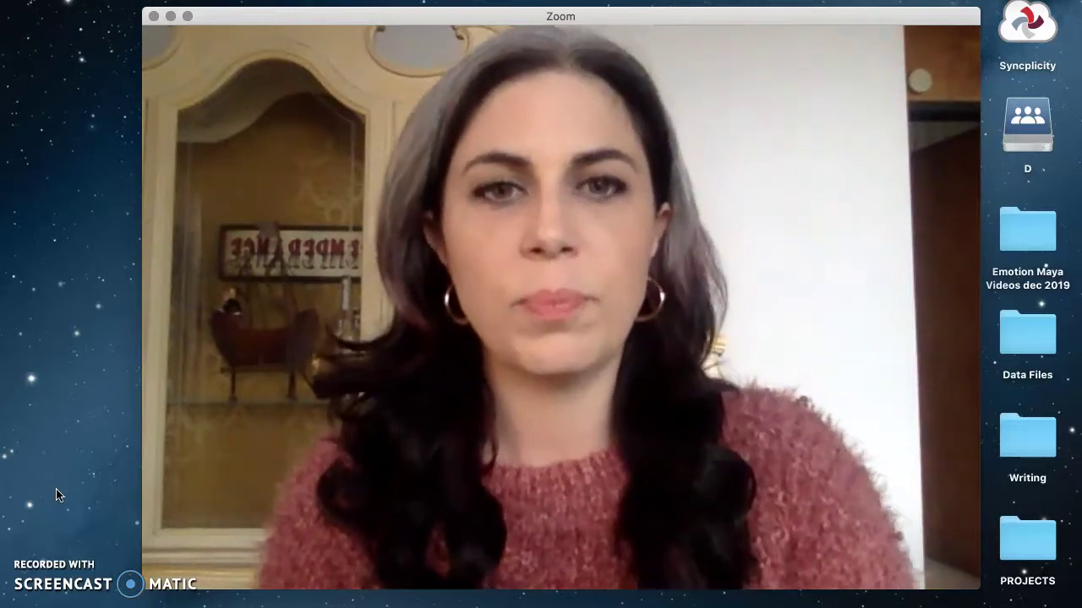
Open the Zoom preferences and arrange the meeting and Settings windows so the video stays visible beside the settings
{"action": "left_click", "coordinate": [37, 307]}
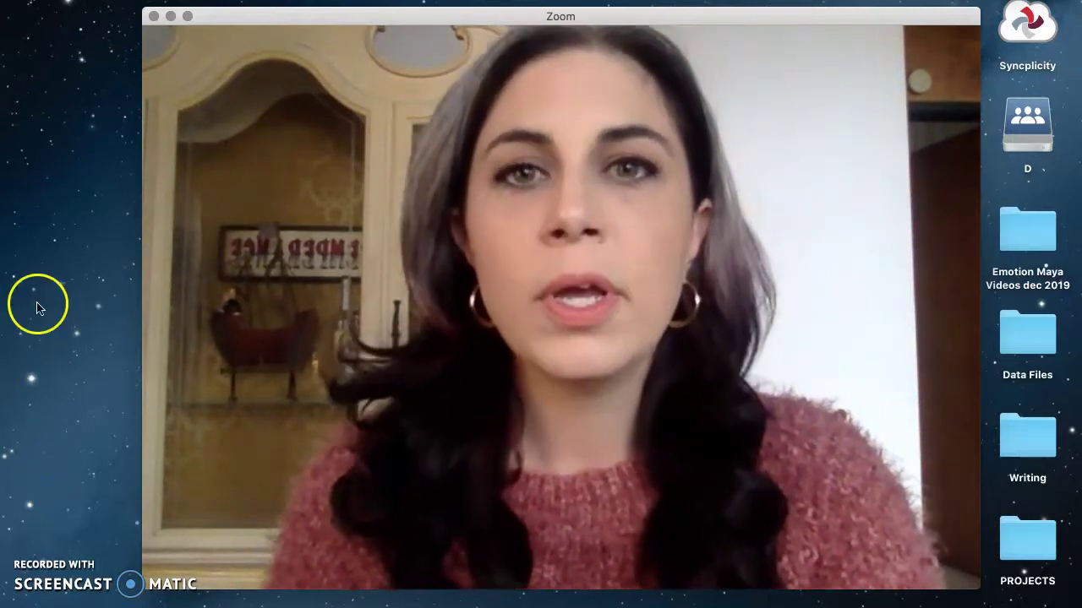
{"action": "left_click", "coordinate": [76, 0]}
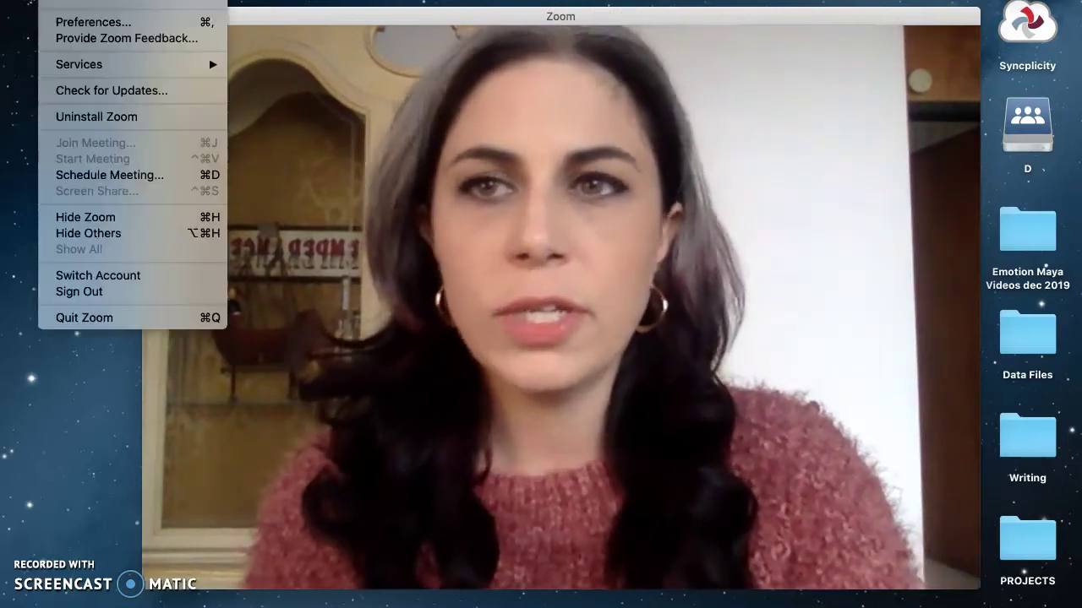
{"action": "left_click", "coordinate": [66, 22]}
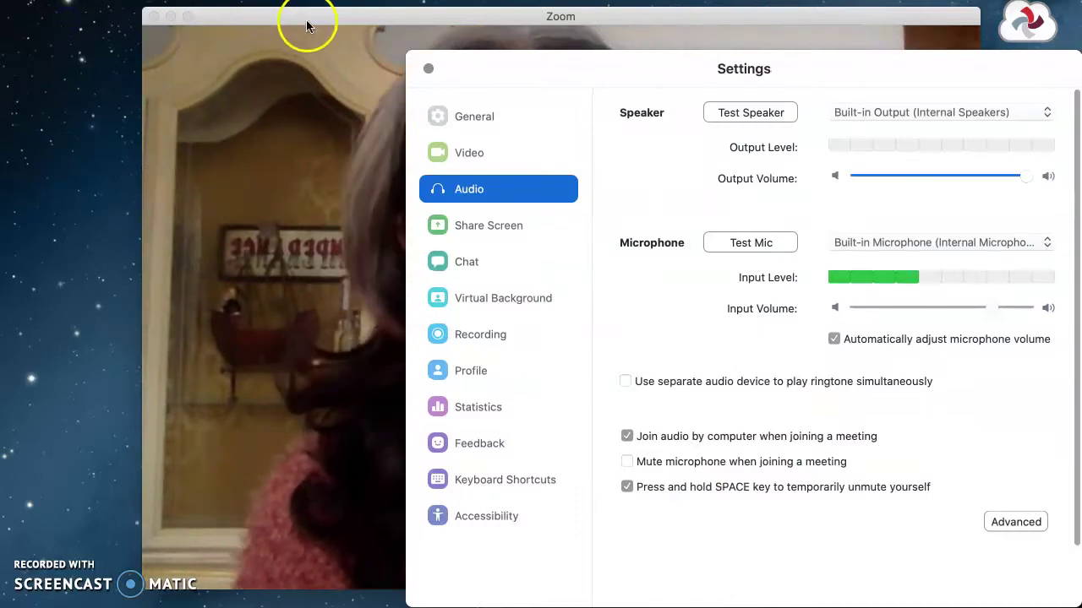
{"action": "left_click_drag", "start_coordinate": [306, 25], "coordinate": [72, 49]}
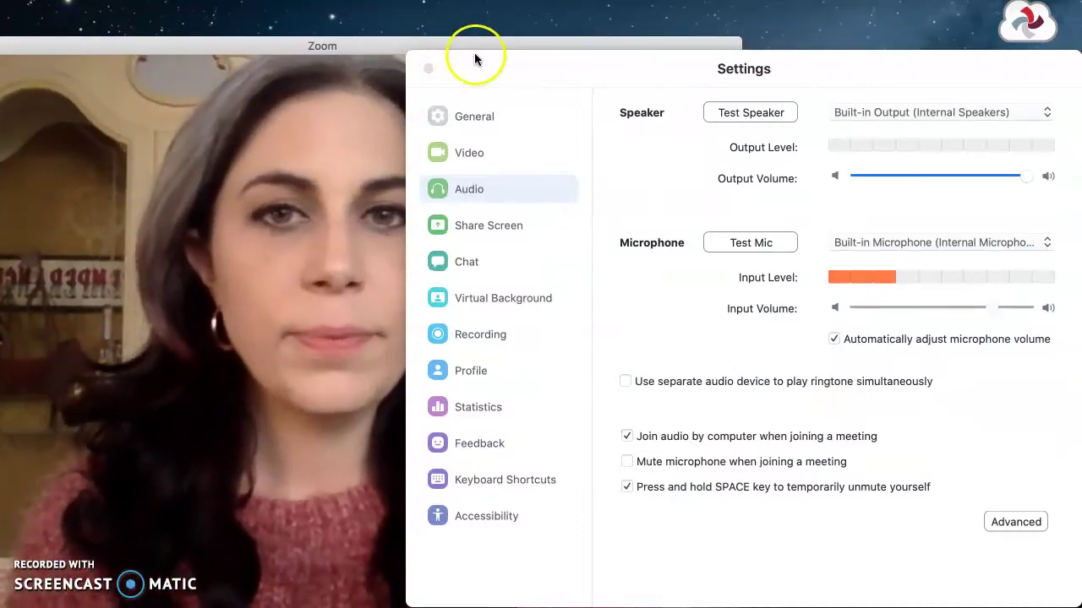
{"action": "left_click_drag", "start_coordinate": [474, 58], "coordinate": [589, 29]}
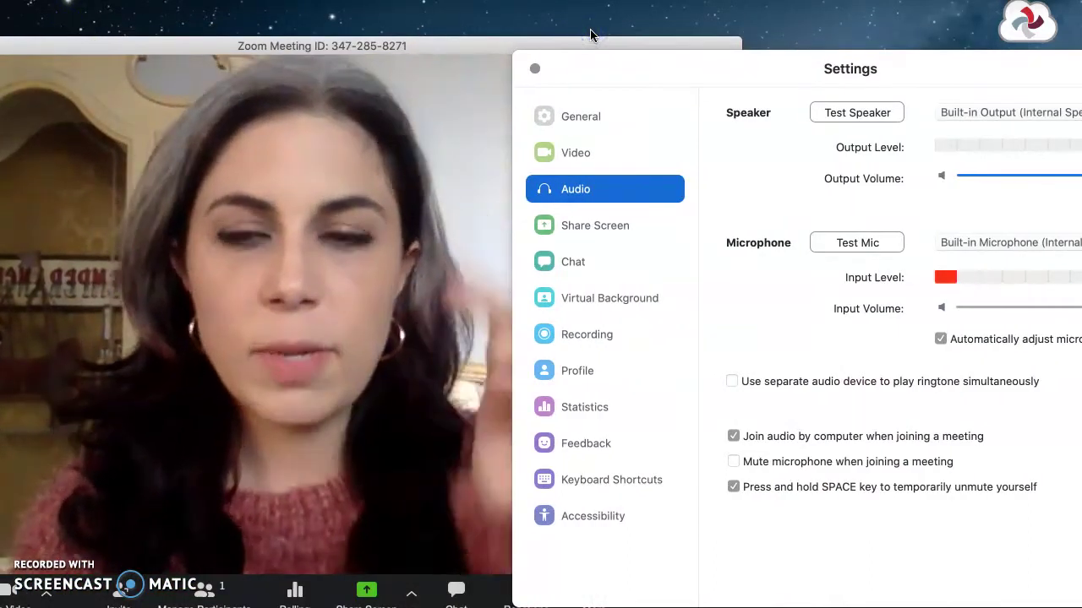
{"action": "left_click", "coordinate": [577, 78]}
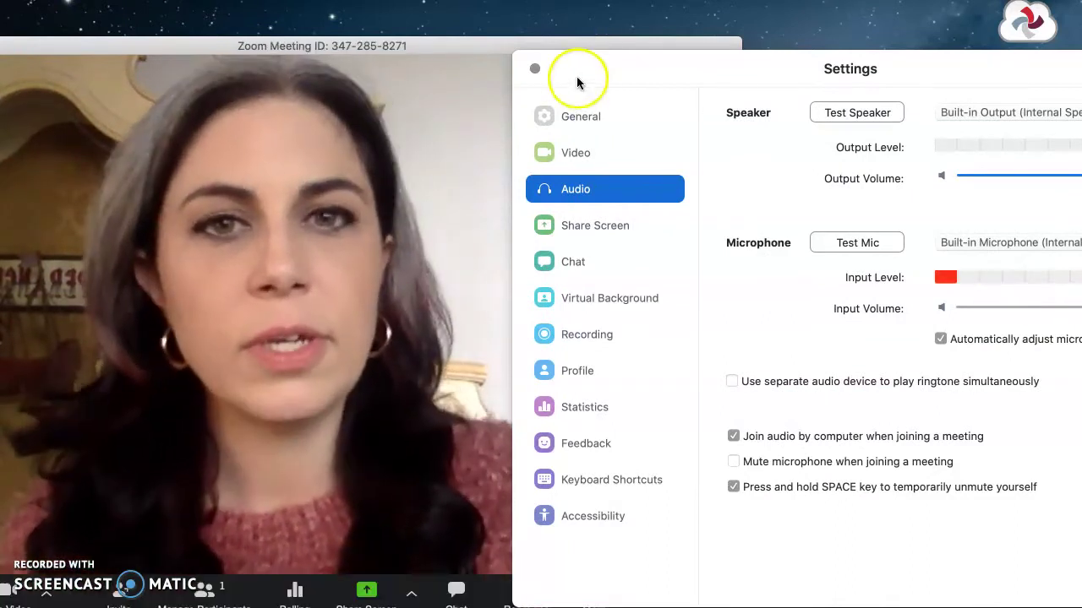
Review the General settings, including the reaction skin tone options
{"action": "left_click", "coordinate": [570, 126]}
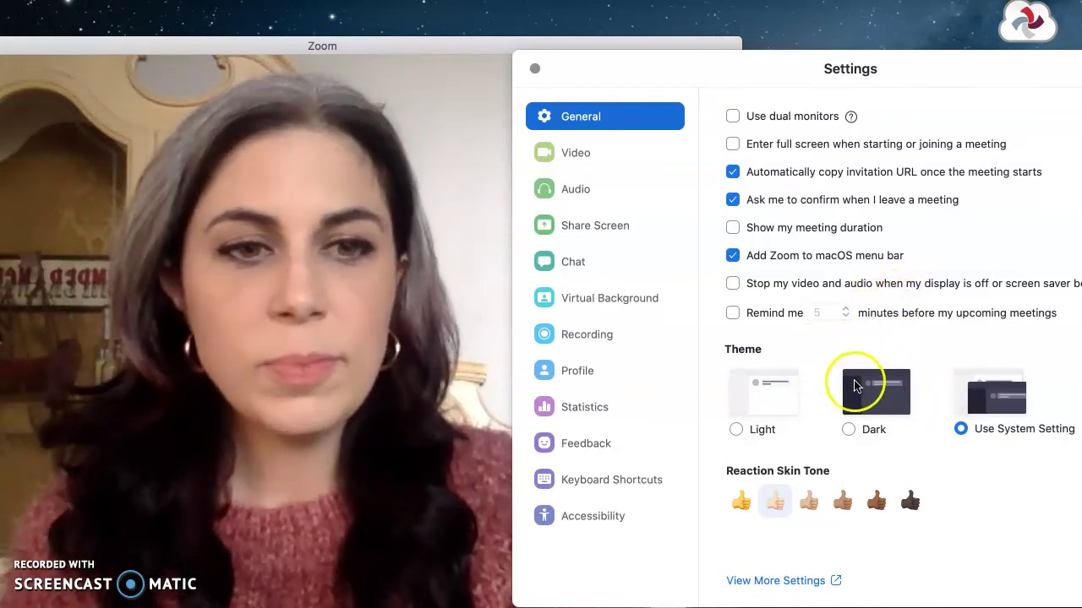
{"action": "left_click", "coordinate": [779, 499]}
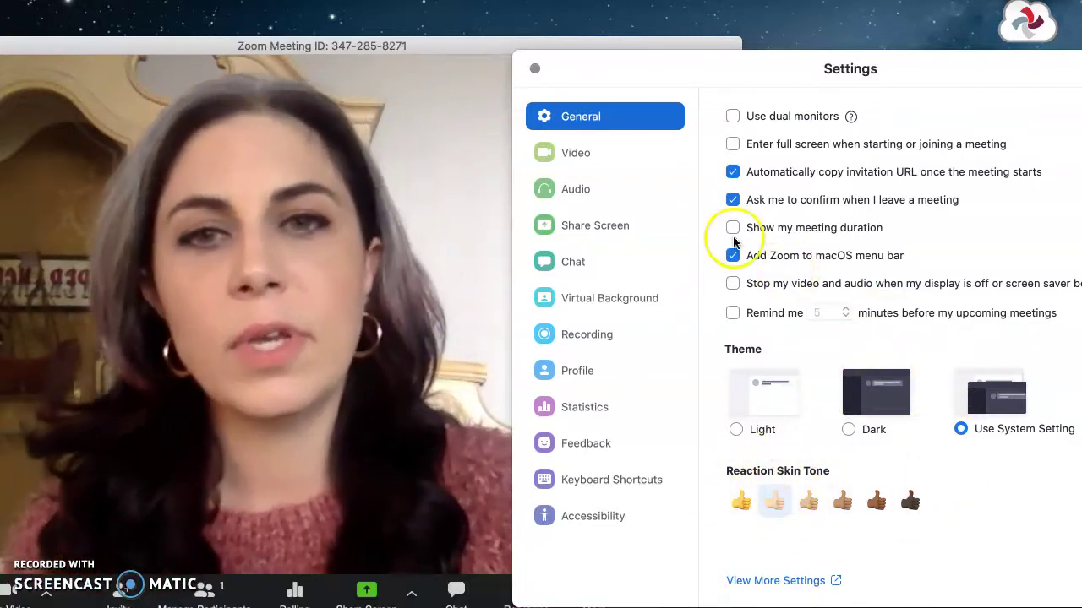
Try the original ratio for the camera in the Video settings and return it to 16:9 (Widescreen)
{"action": "left_click", "coordinate": [609, 161]}
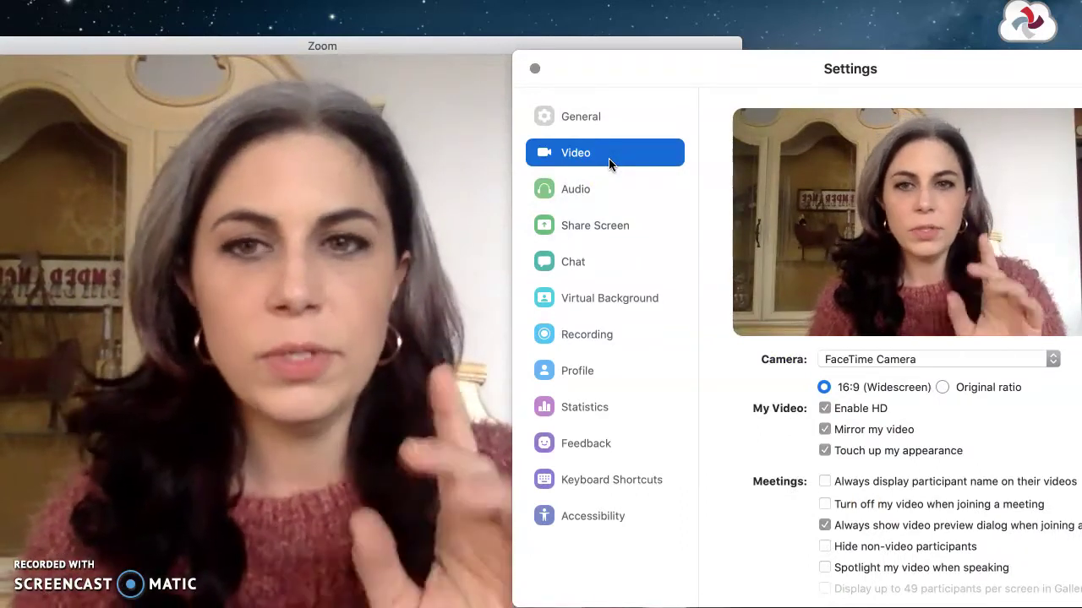
{"action": "left_click", "coordinate": [805, 329]}
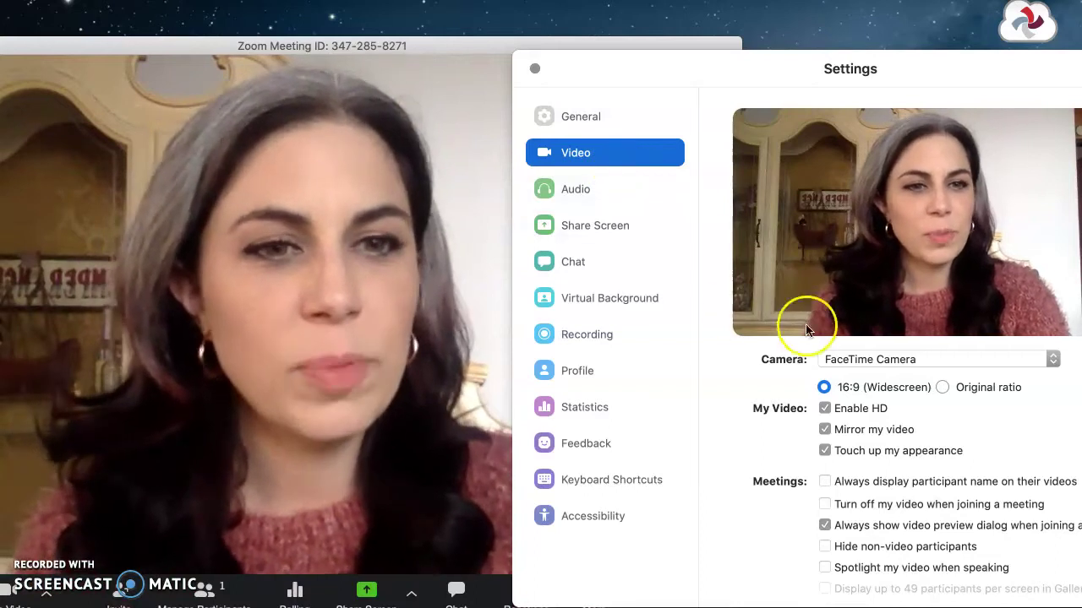
{"action": "left_click", "coordinate": [942, 387]}
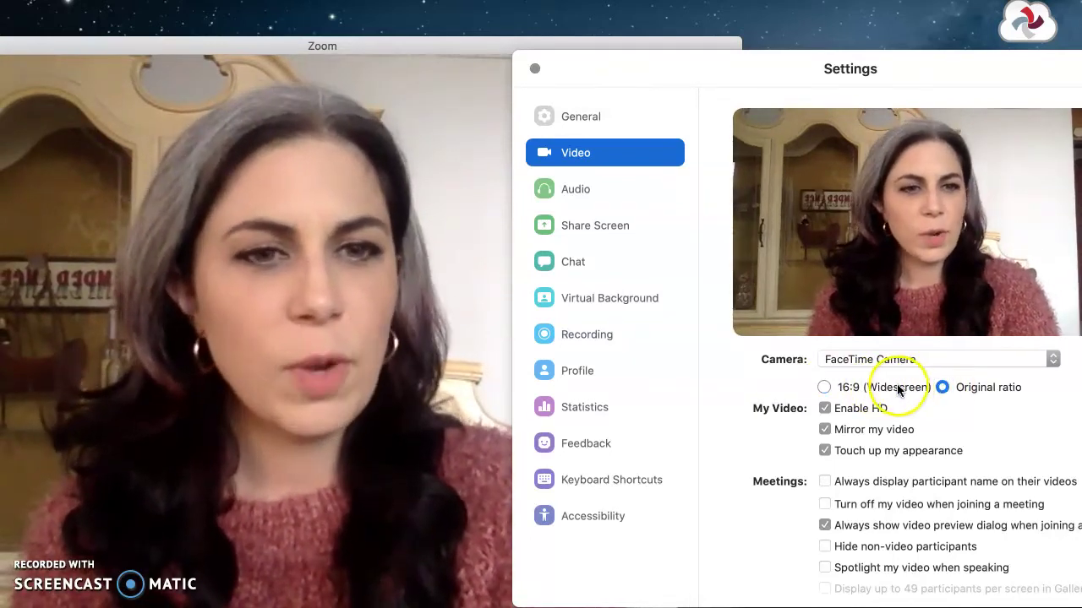
{"action": "left_click", "coordinate": [897, 387]}
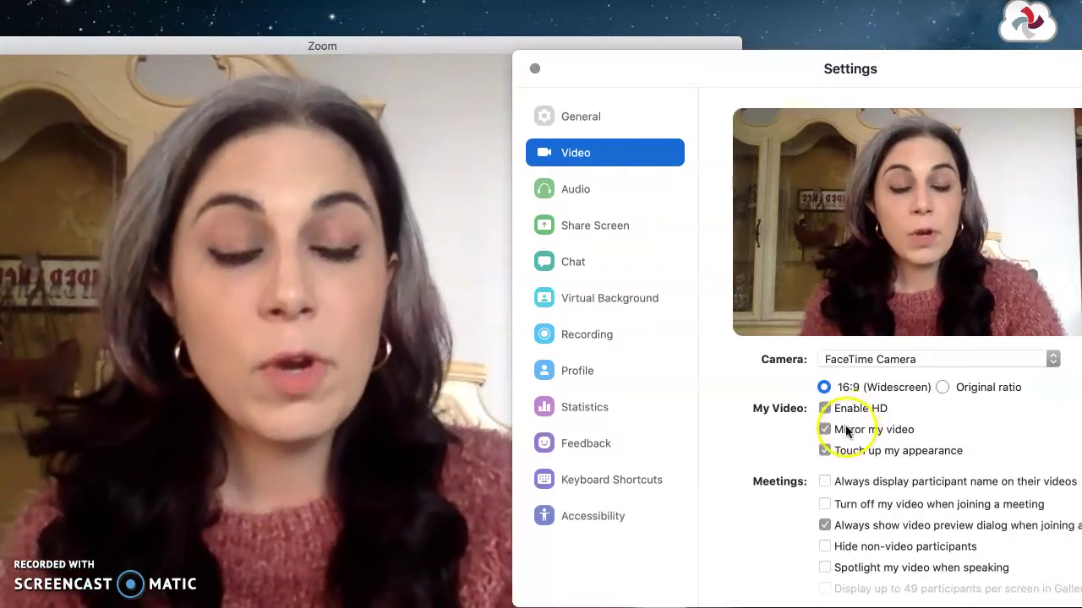
Turn Mirror my video and Touch up my appearance off and back on to compare their effects
{"action": "left_click", "coordinate": [846, 432]}
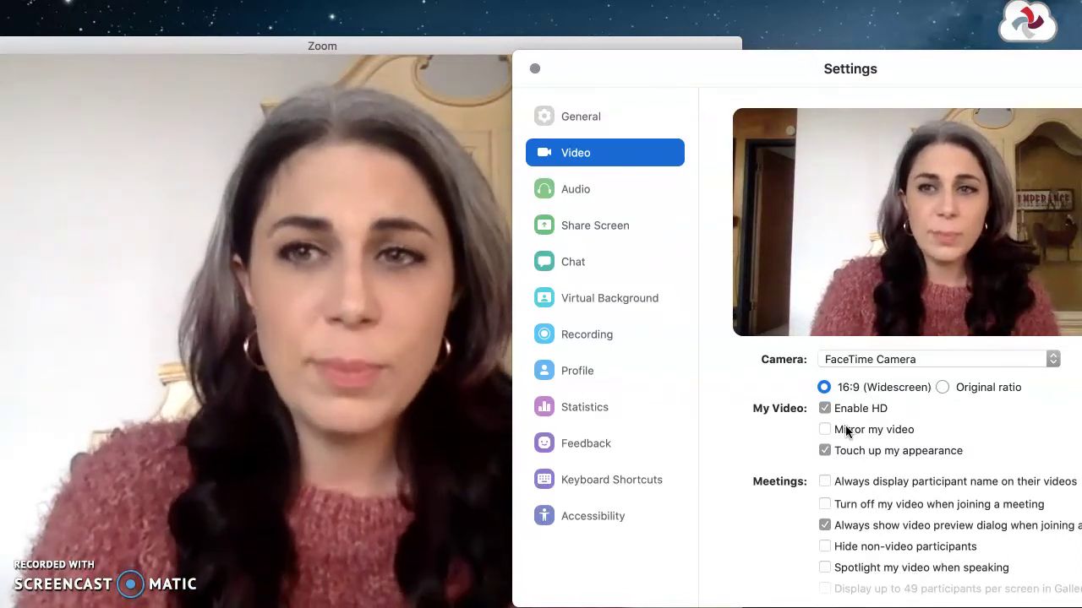
{"action": "left_click", "coordinate": [846, 431]}
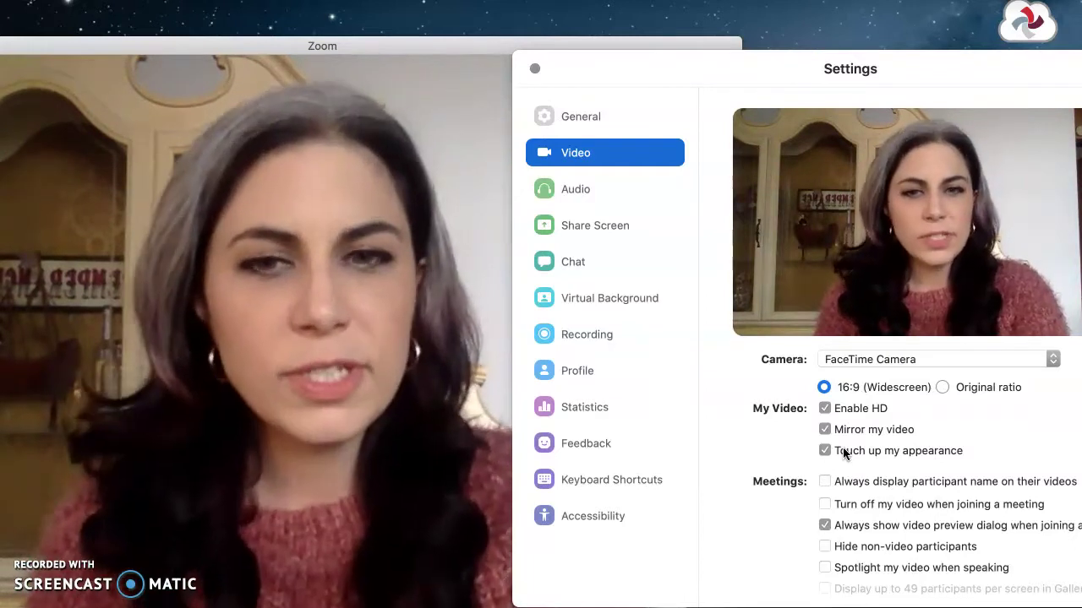
{"action": "left_click", "coordinate": [825, 450]}
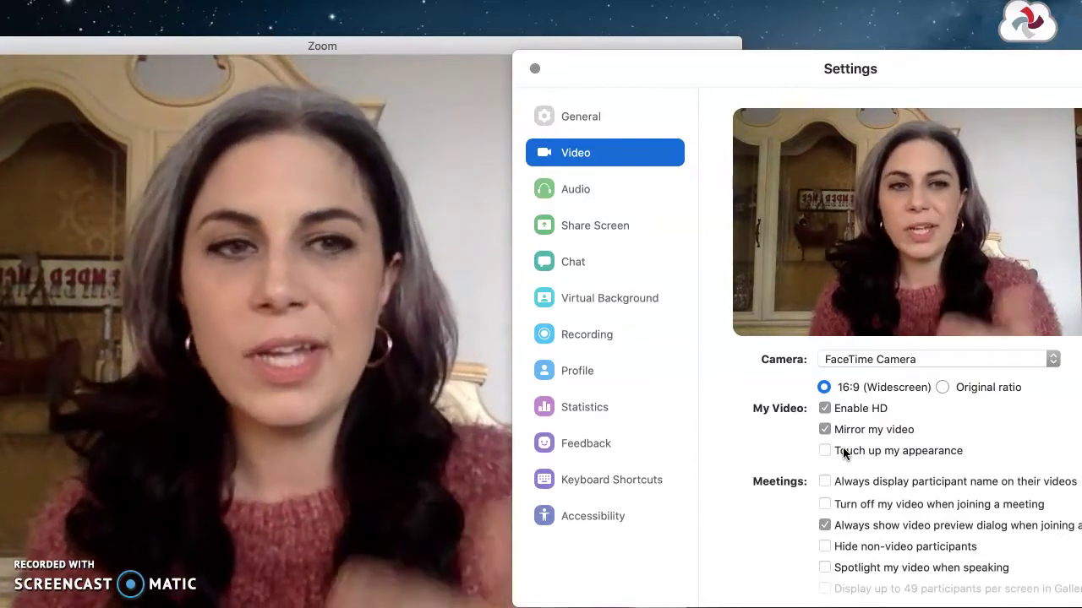
{"action": "left_click", "coordinate": [843, 452]}
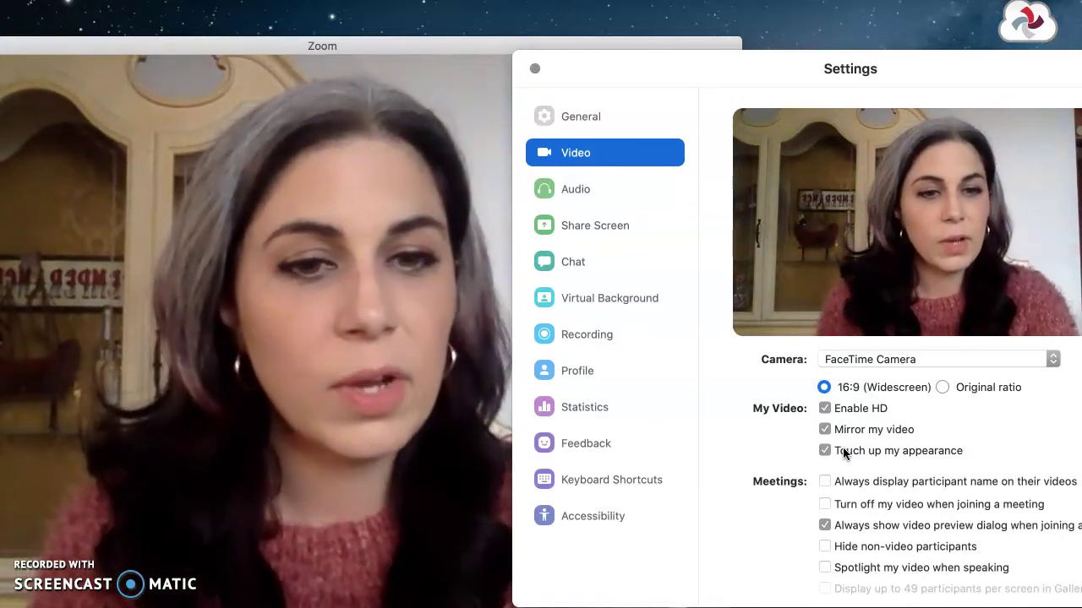
Review the meeting options in the Video settings and the speaker and microphone options in the Audio settings
{"action": "scroll", "coordinate": [870, 456], "scroll_direction": "down", "scroll_amount": 1}
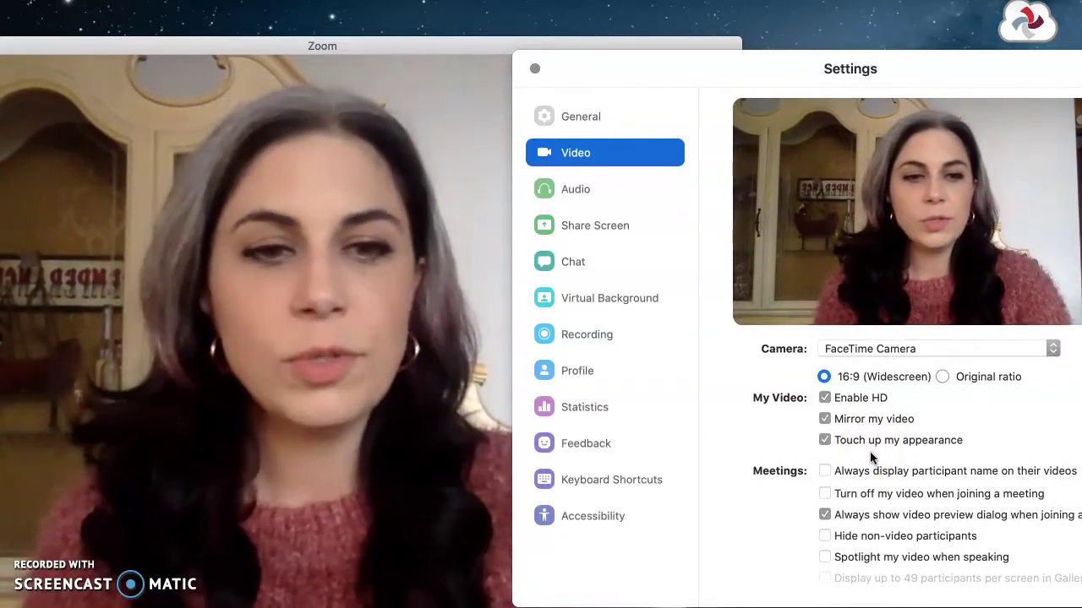
{"action": "left_click", "coordinate": [811, 477]}
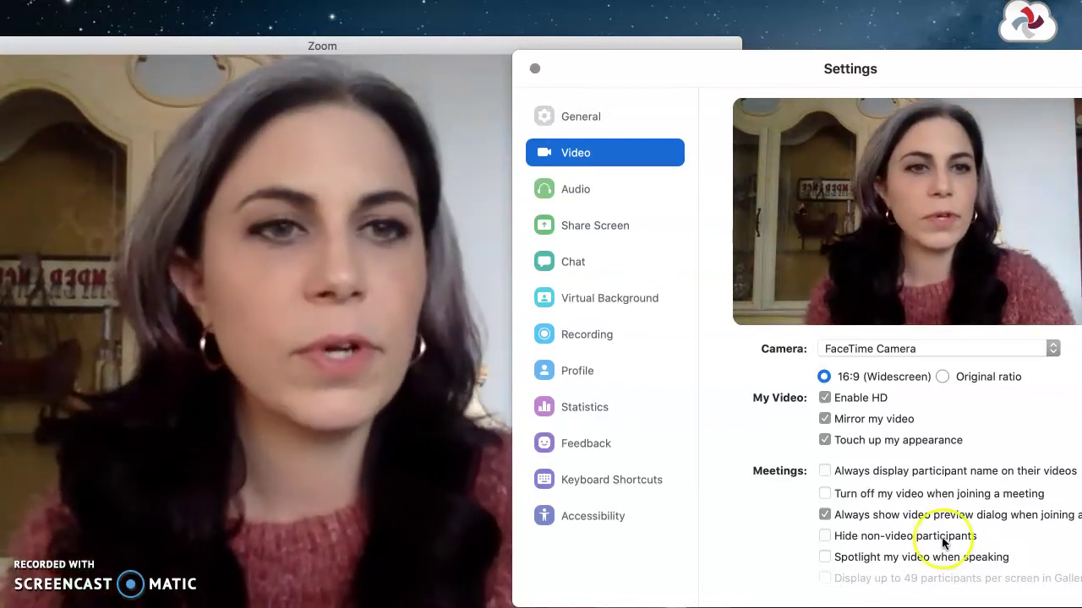
{"action": "left_click", "coordinate": [596, 193]}
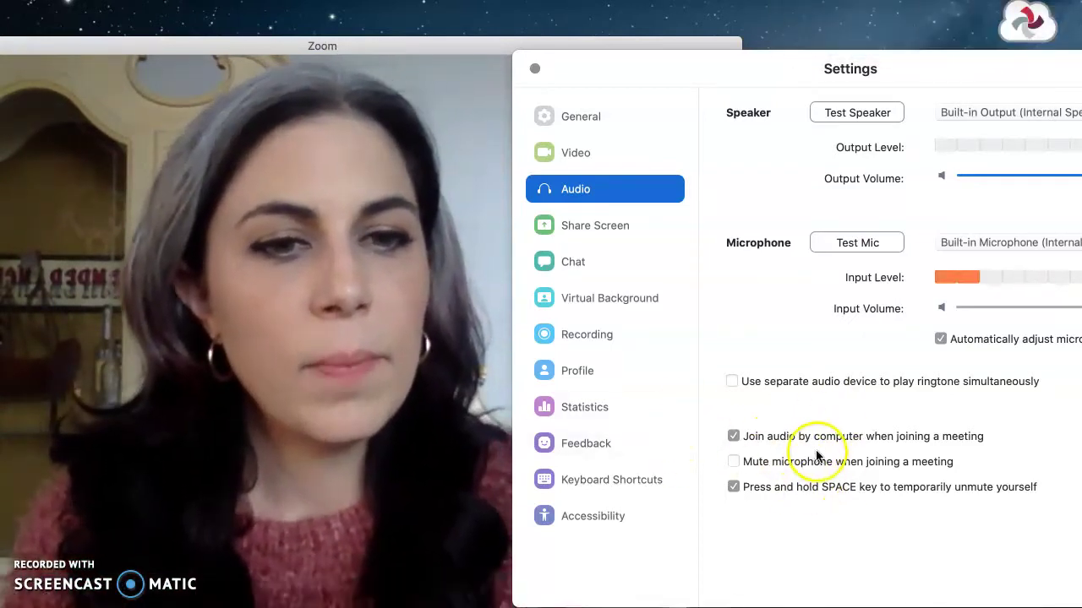
Review the Share Screen settings and the Chat settings, including unread message and push notification options
{"action": "left_click", "coordinate": [624, 231]}
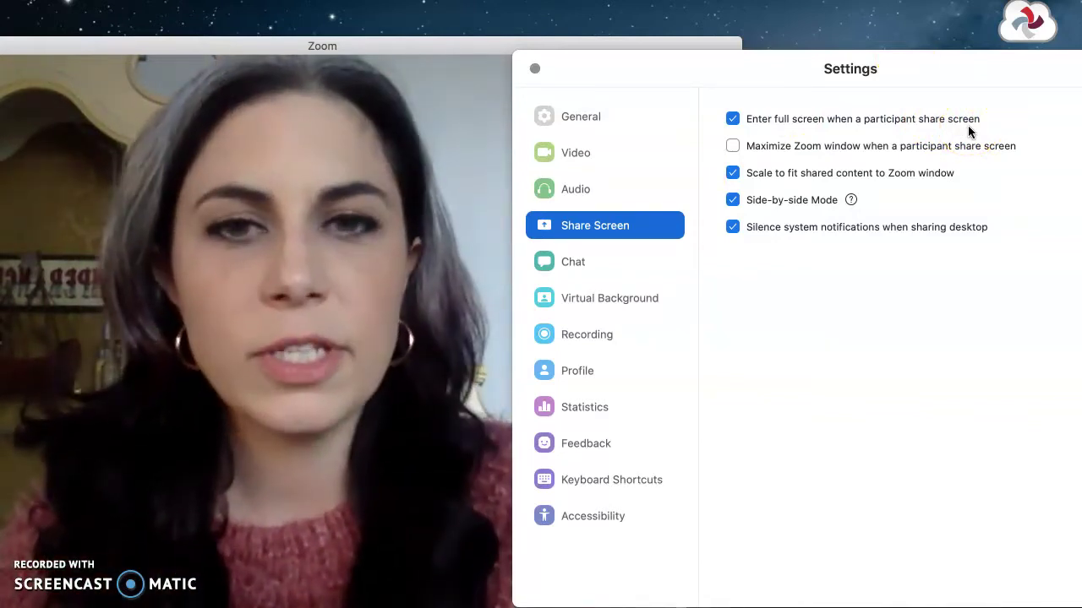
{"action": "left_click", "coordinate": [989, 154]}
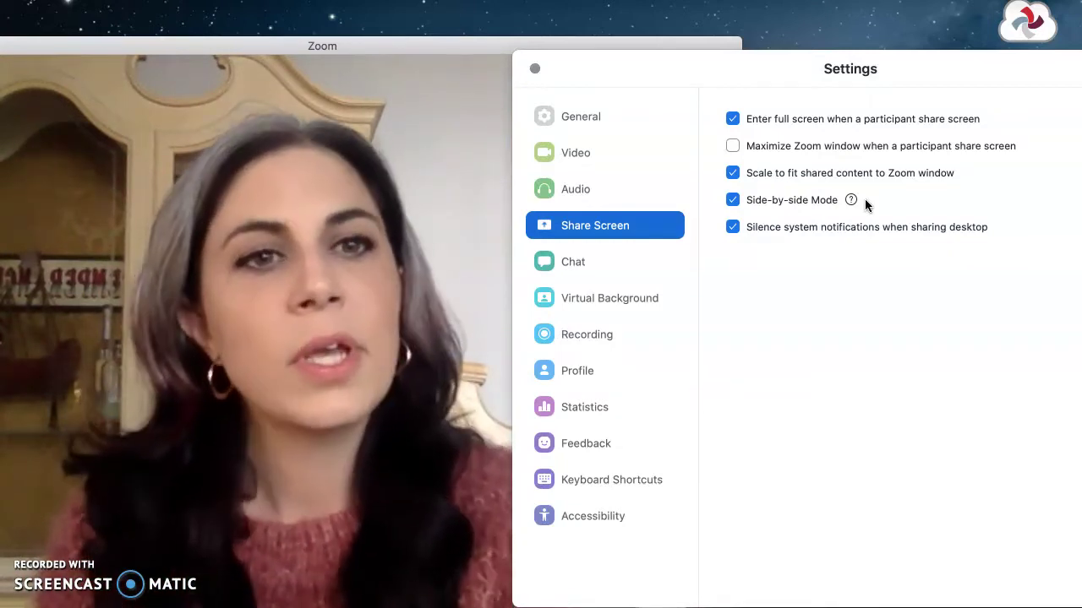
{"action": "left_click", "coordinate": [672, 257]}
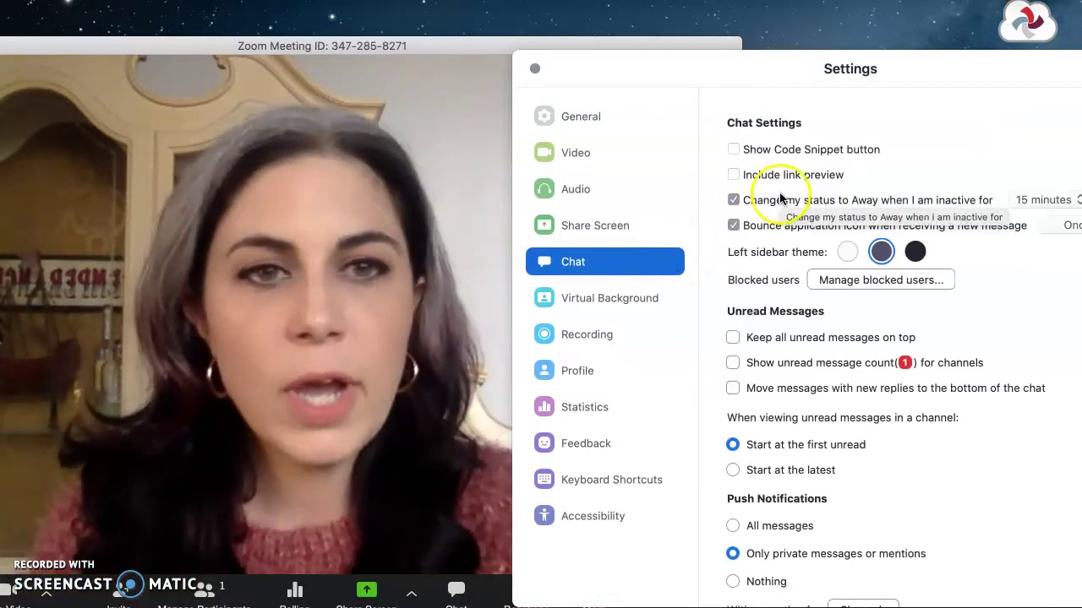
{"action": "scroll", "coordinate": [811, 182], "scroll_direction": "down", "scroll_amount": 1}
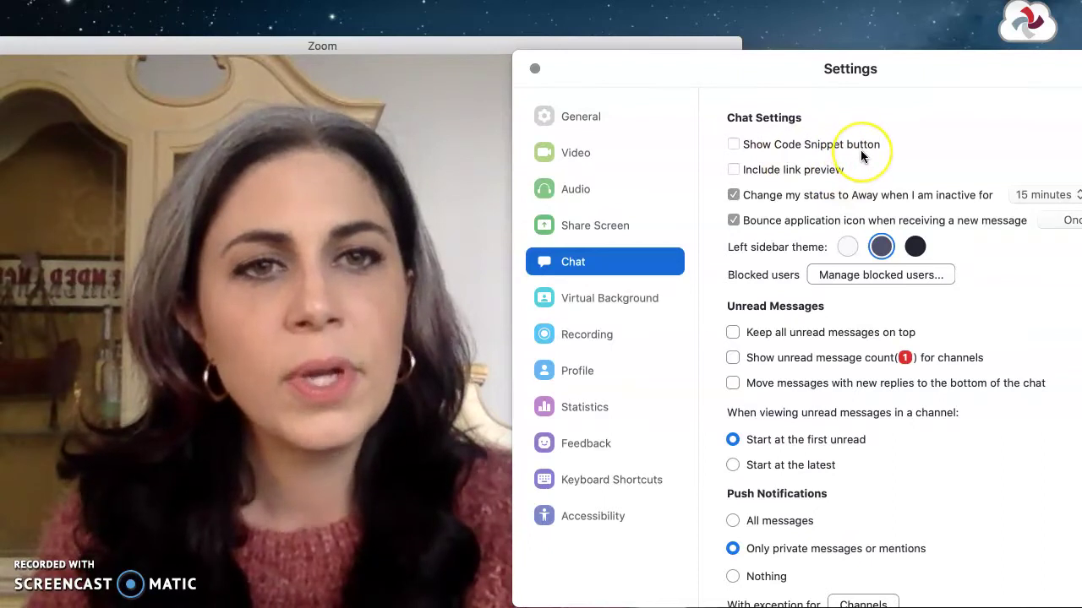
{"action": "scroll", "coordinate": [860, 154], "scroll_direction": "down", "scroll_amount": 3}
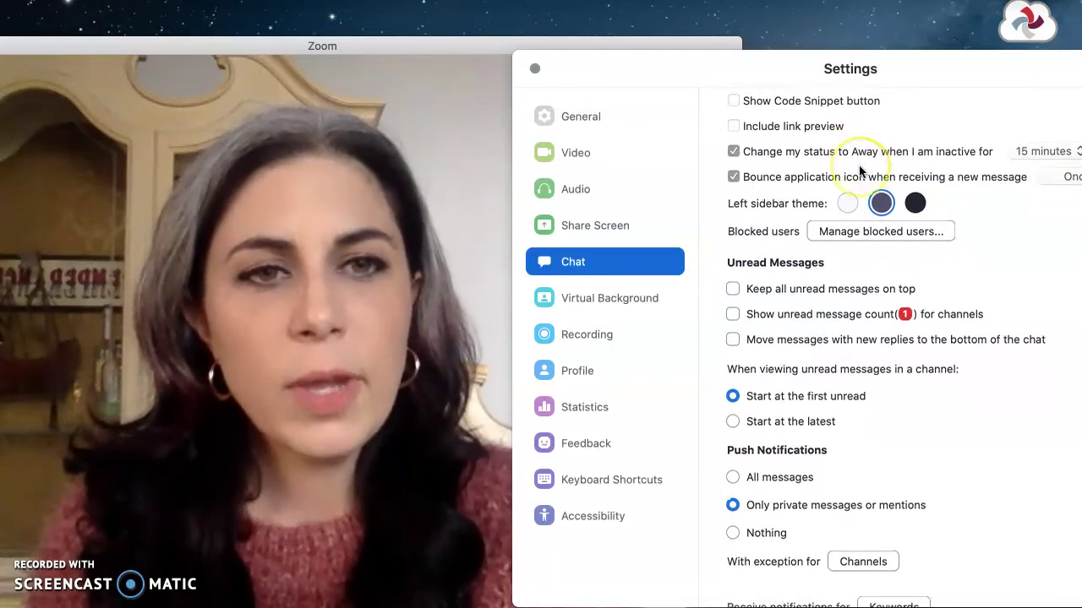
{"action": "scroll", "coordinate": [860, 170], "scroll_direction": "down", "scroll_amount": 3}
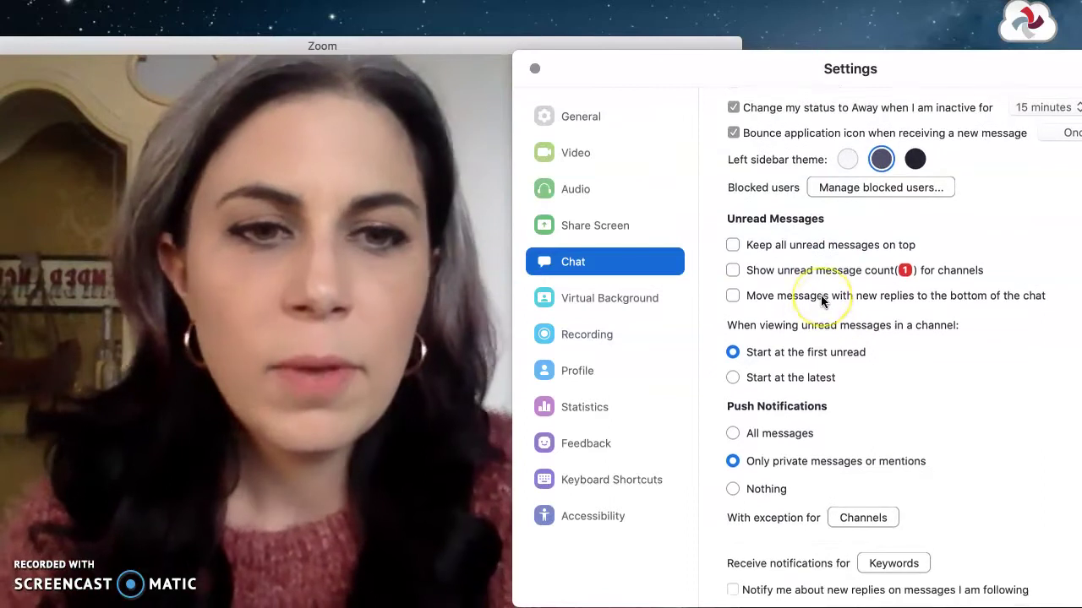
{"action": "scroll", "coordinate": [819, 296], "scroll_direction": "down", "scroll_amount": 3}
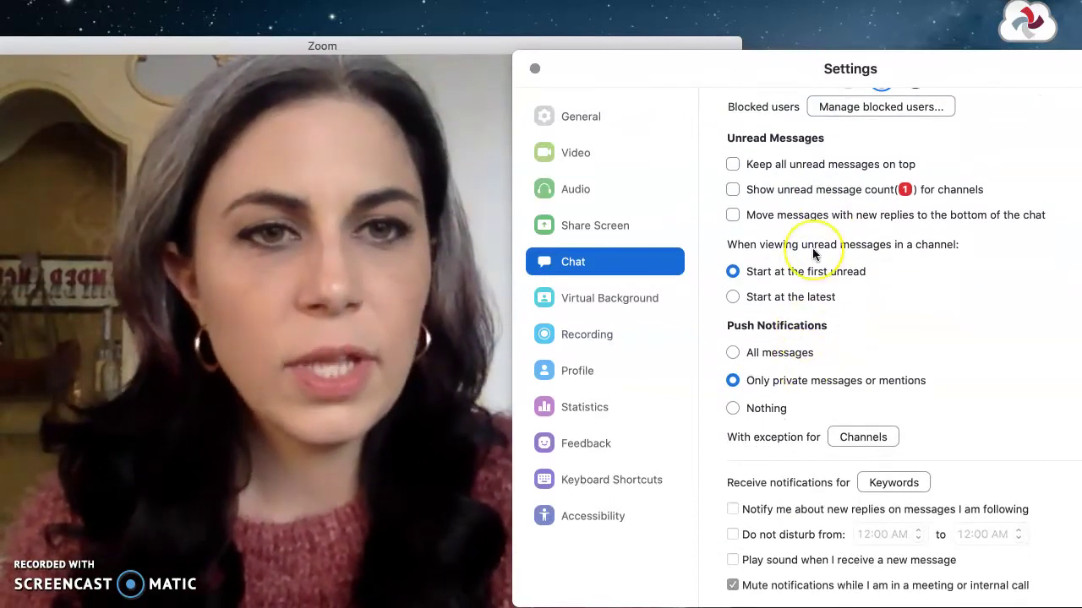
{"action": "scroll", "coordinate": [812, 247], "scroll_direction": "up", "scroll_amount": 1}
{"action": "scroll", "coordinate": [812, 248], "scroll_direction": "down", "scroll_amount": 1}
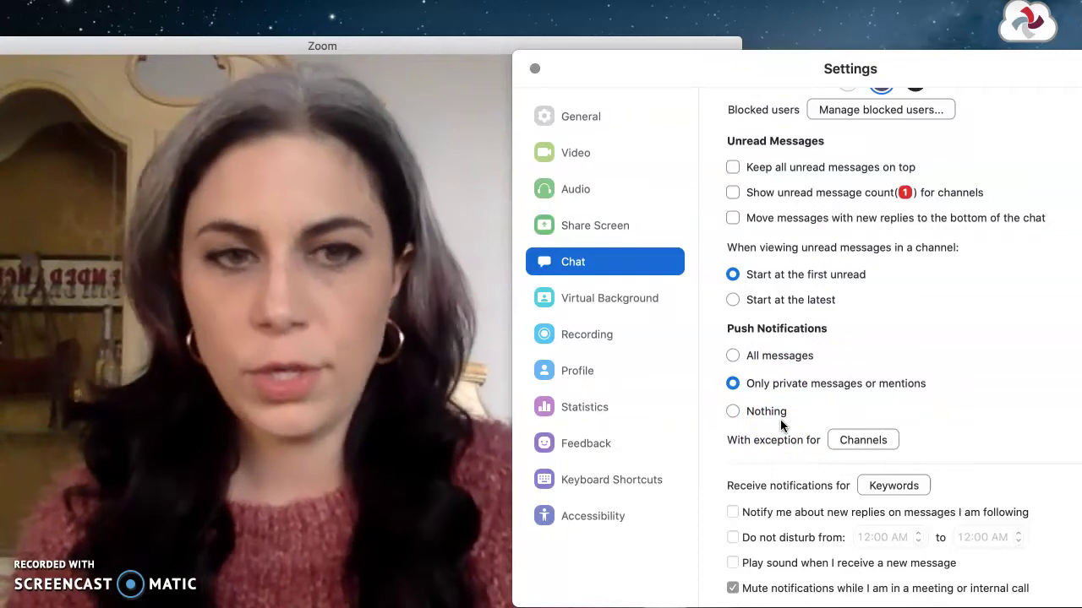
{"action": "scroll", "coordinate": [813, 419], "scroll_direction": "down", "scroll_amount": 1}
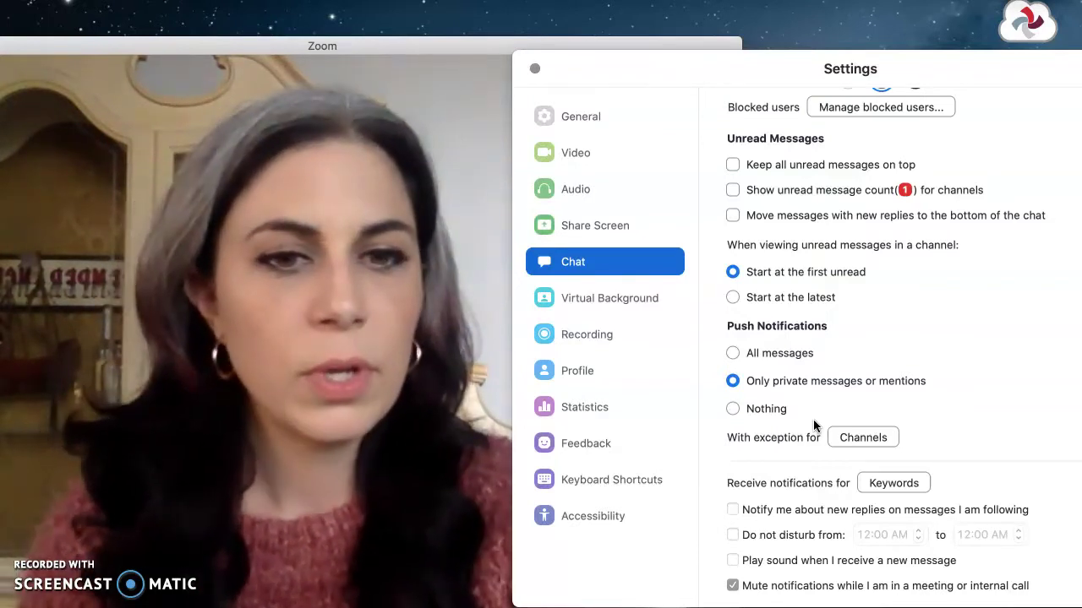
Try the red chandelier image as the virtual background and set the background back to None
{"action": "left_click", "coordinate": [614, 297]}
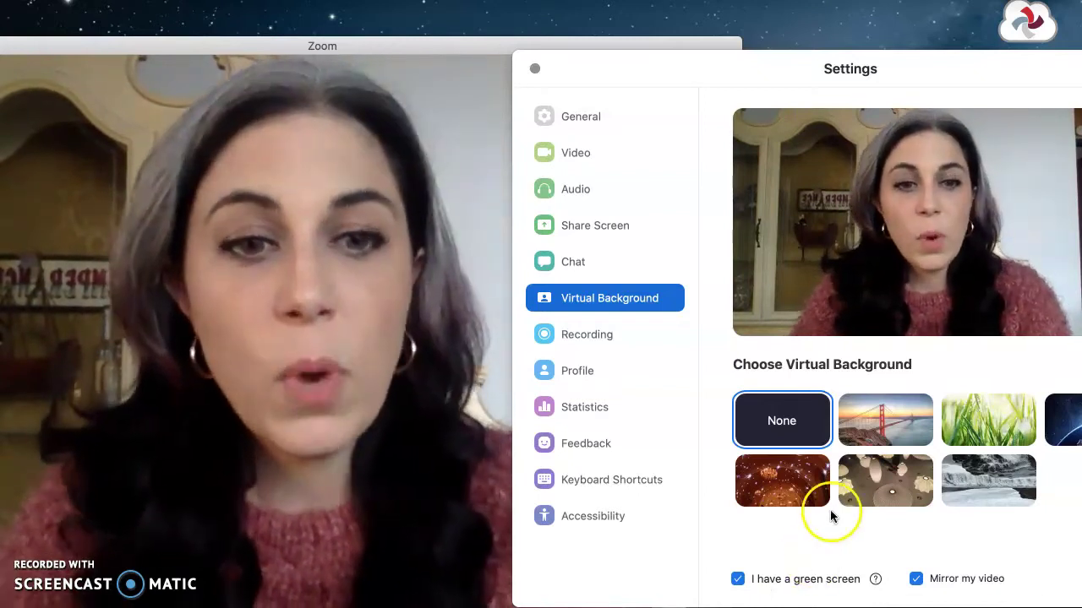
{"action": "mouse_move", "coordinate": [805, 498]}
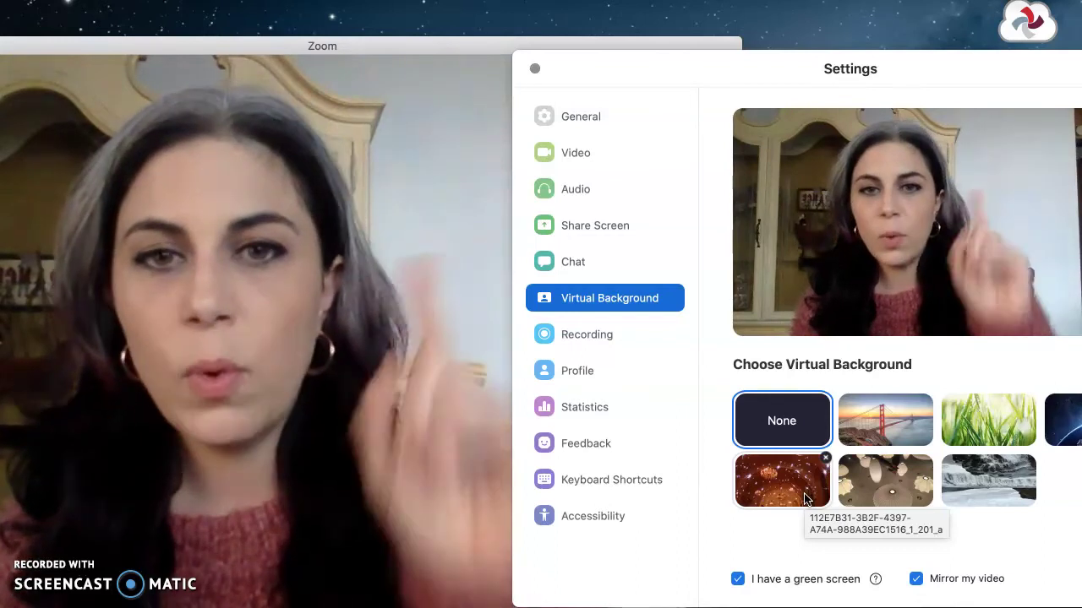
{"action": "left_click", "coordinate": [804, 499]}
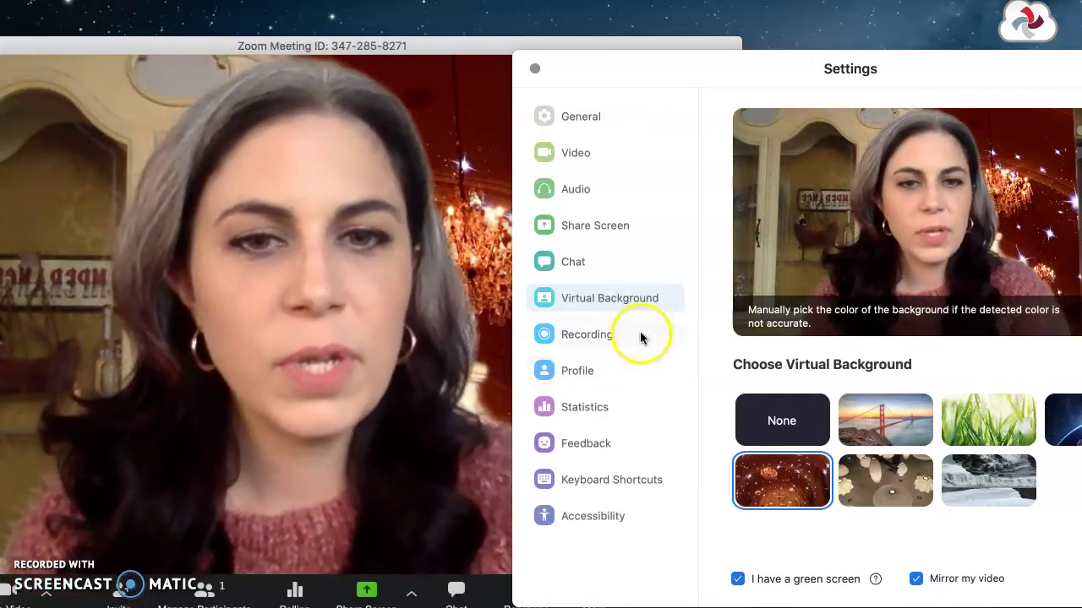
{"action": "left_click", "coordinate": [639, 333]}
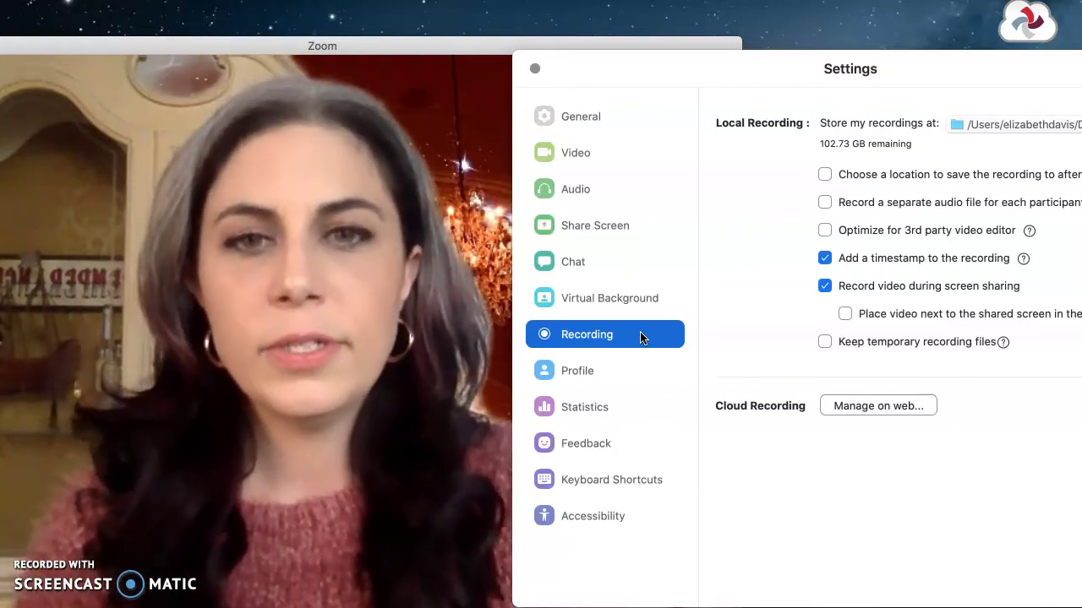
{"action": "left_click", "coordinate": [648, 300]}
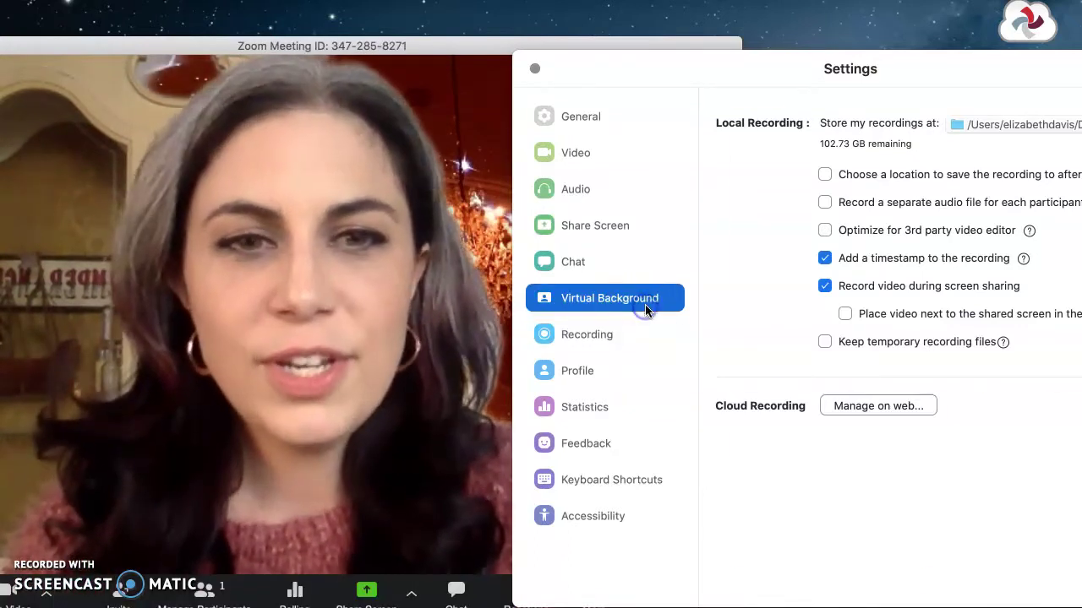
{"action": "left_click", "coordinate": [770, 417]}
Review the Recording and Profile settings and the overall meeting statistics
{"action": "left_click", "coordinate": [653, 337]}
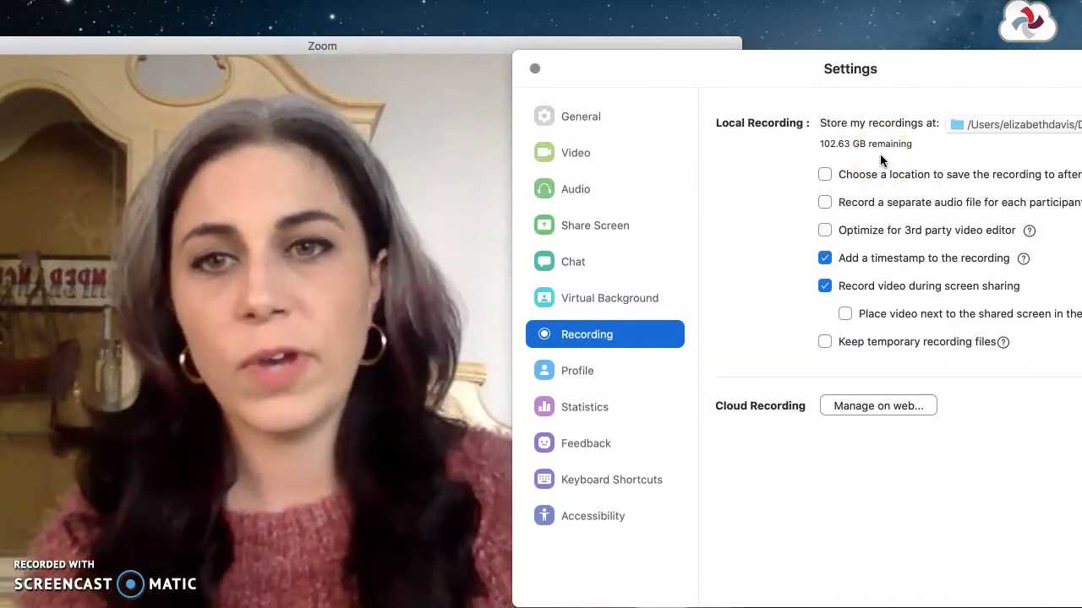
{"action": "left_click", "coordinate": [607, 362]}
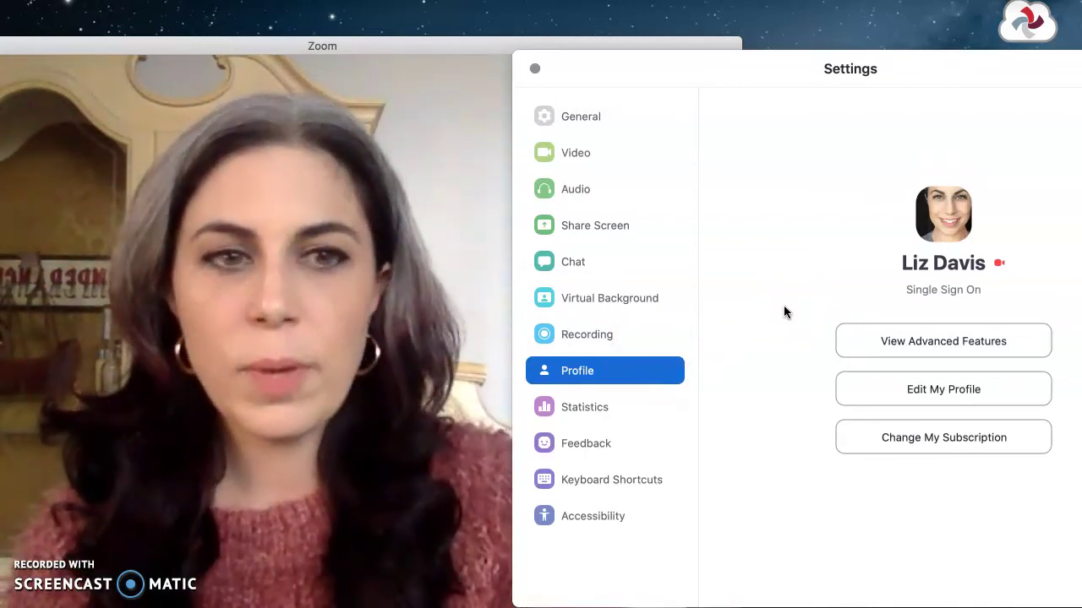
{"action": "left_click", "coordinate": [654, 404]}
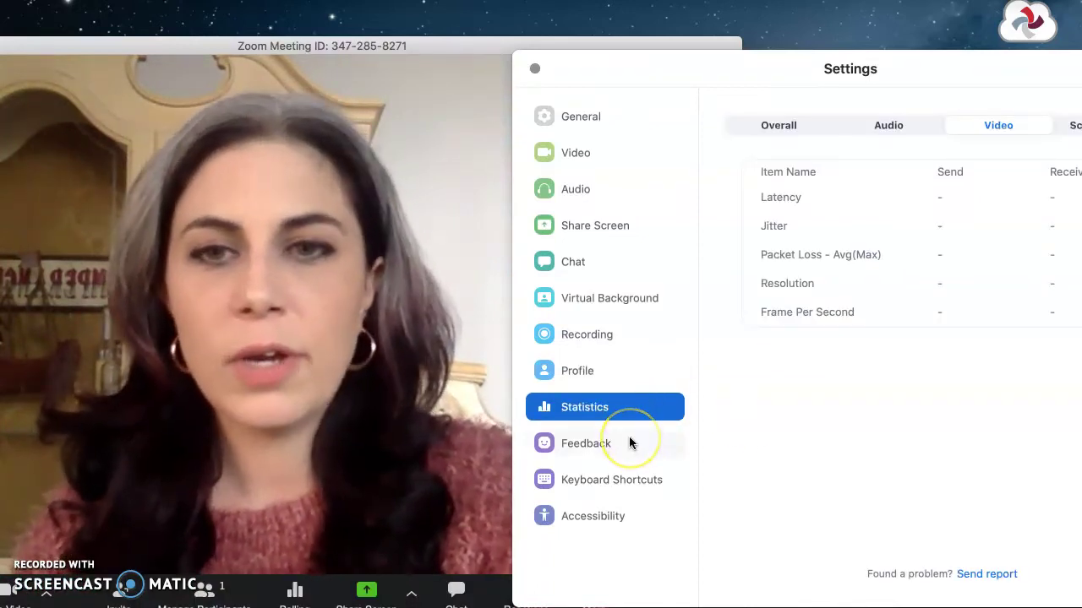
{"action": "left_click", "coordinate": [778, 126]}
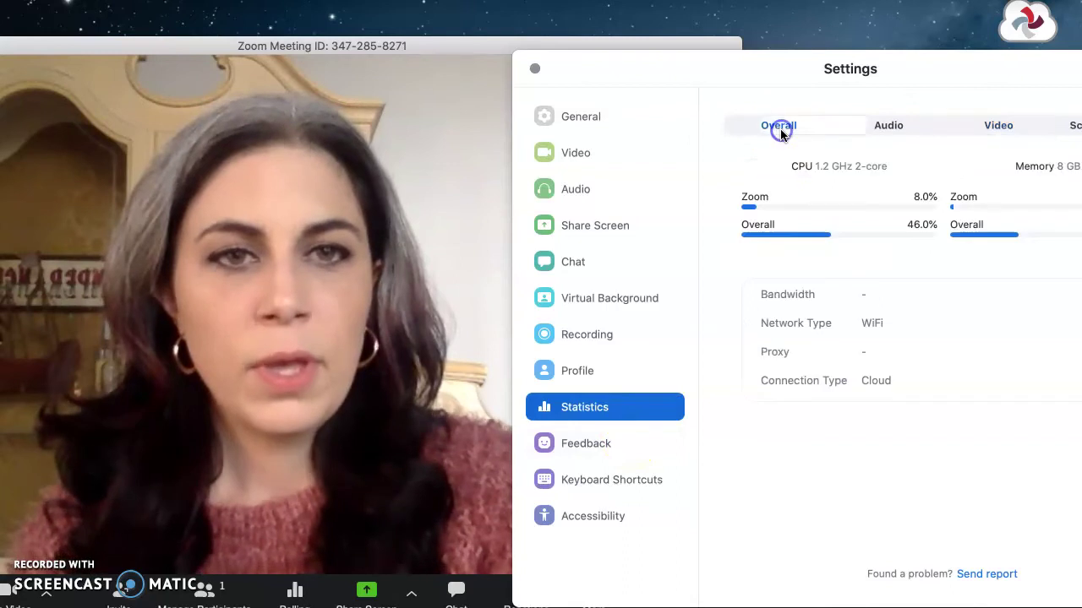
Review the Feedback, Keyboard Shortcuts and Accessibility settings, and close the Settings window
{"action": "left_click", "coordinate": [593, 443]}
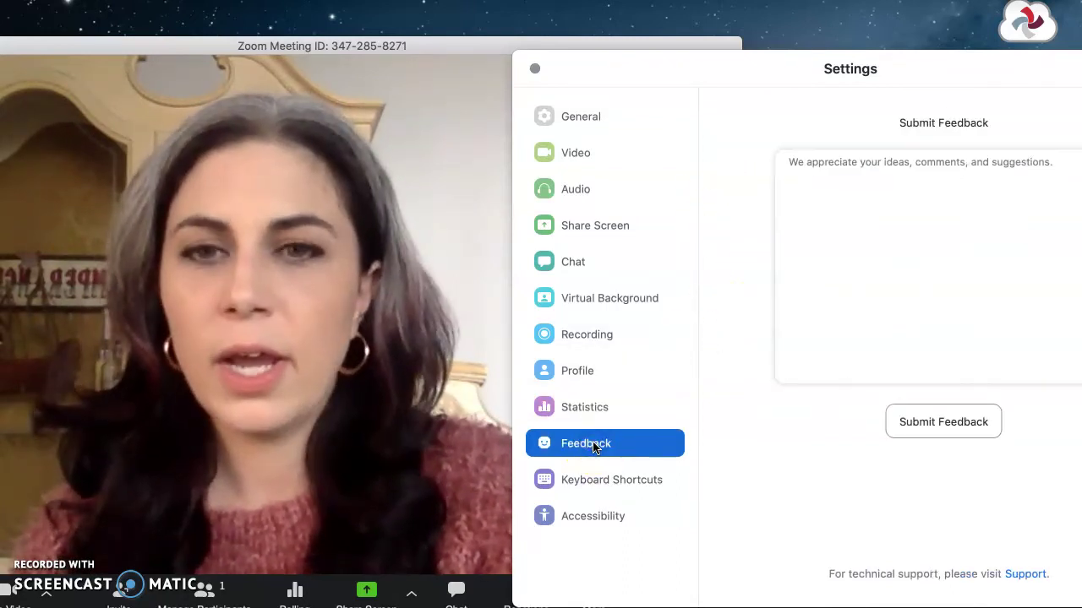
{"action": "left_click", "coordinate": [594, 476]}
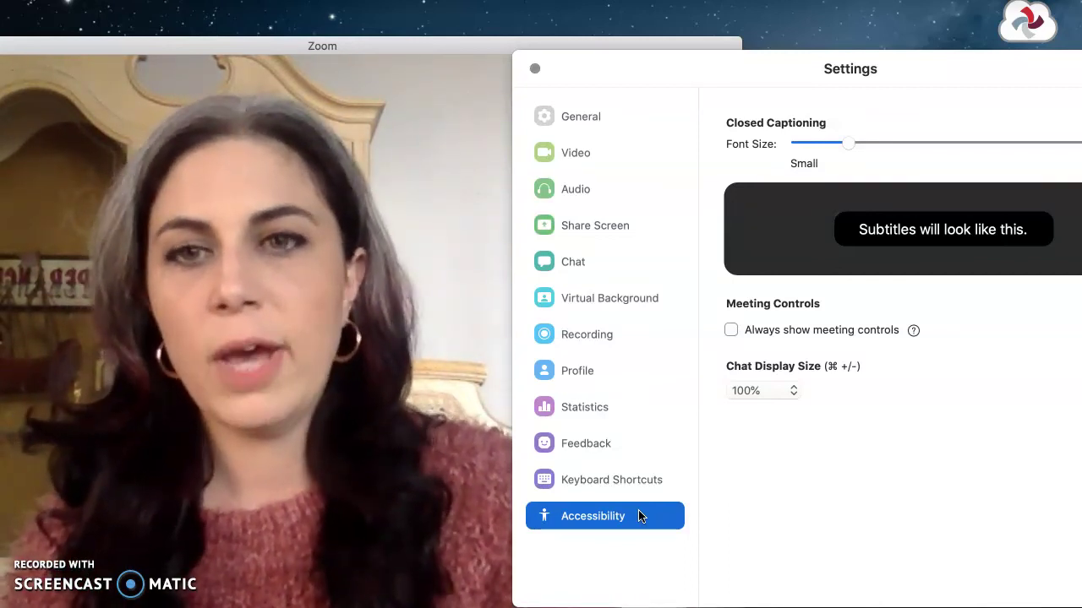
{"action": "left_click", "coordinate": [534, 69]}
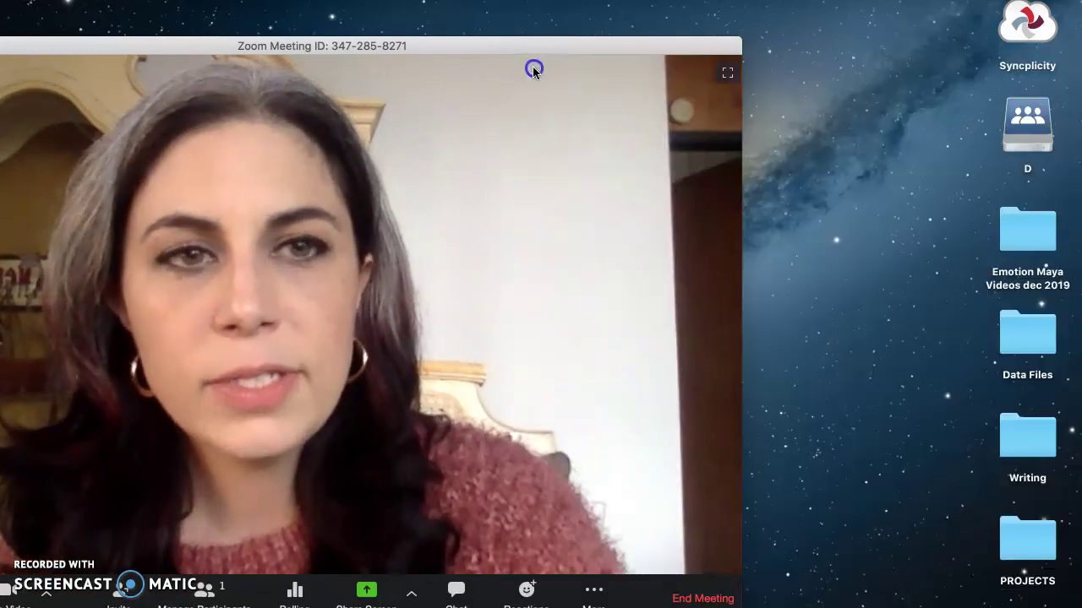